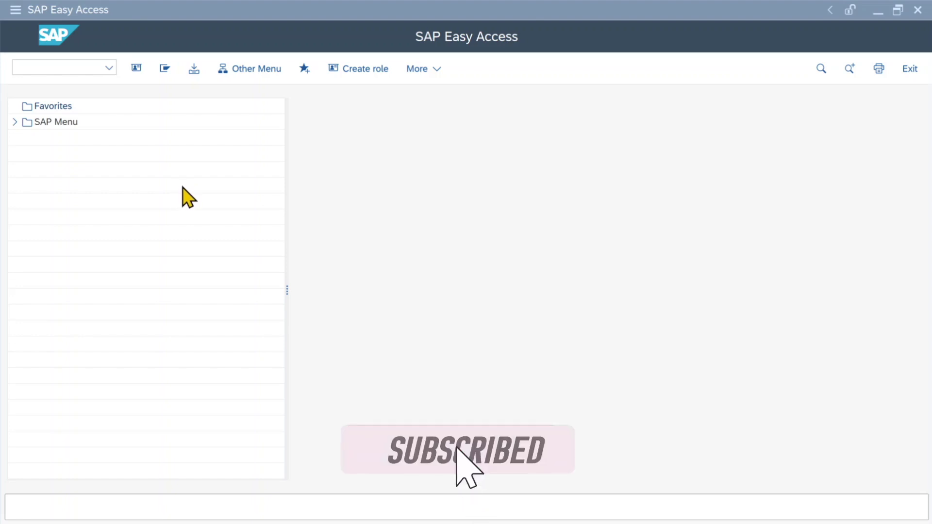
- Run transaction spro and display the SAP Reference IMG
left_click(86, 68)
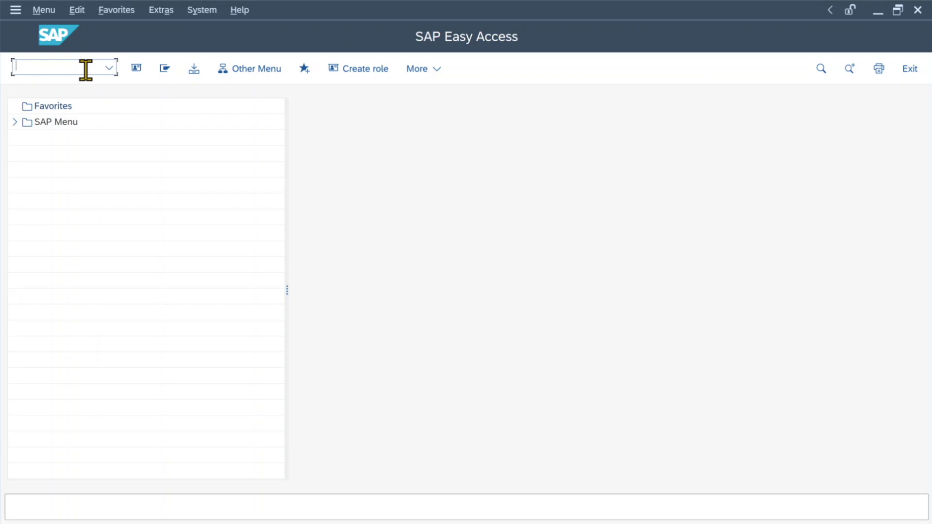
type("spro")
key("Return")
left_click(150, 71)
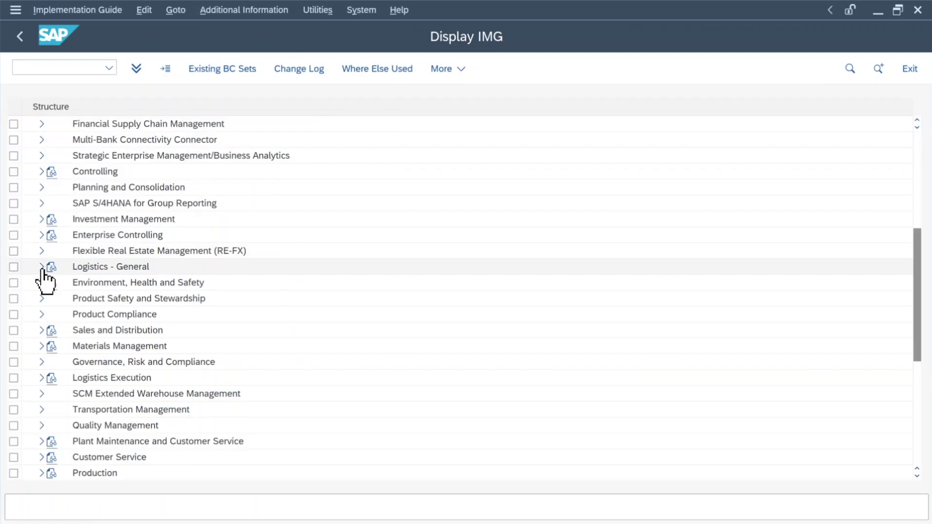
- Open Define Attributes of Material Types under Logistics - General, Material Master, Basic Settings, Material Types
left_click(42, 268)
left_click(53, 172)
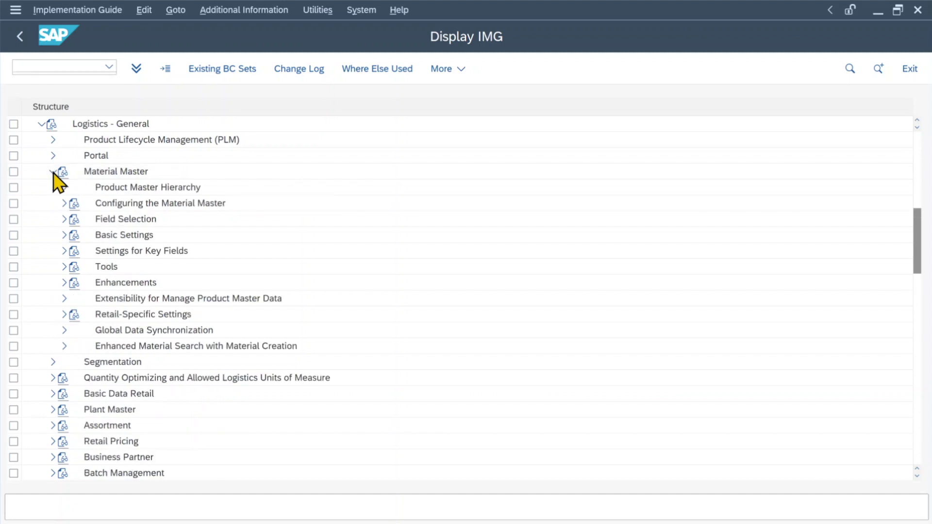
left_click(64, 235)
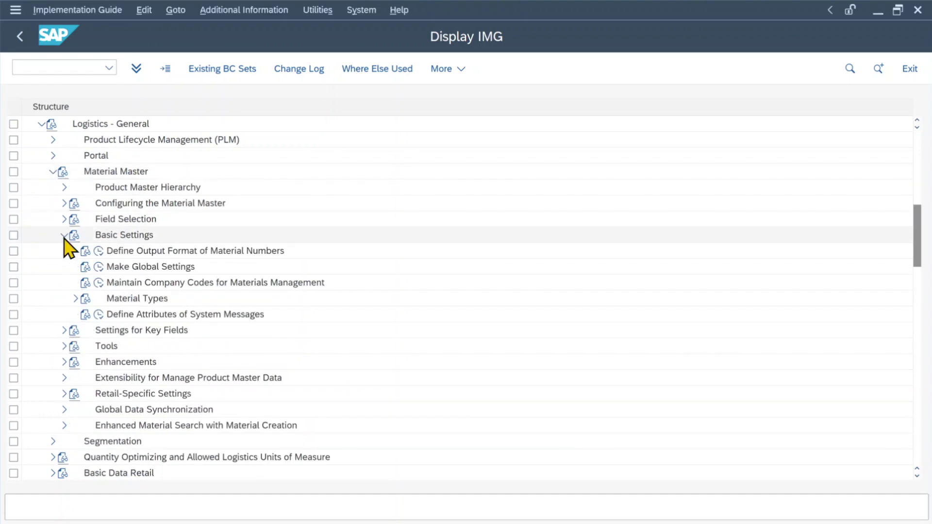
left_click(76, 298)
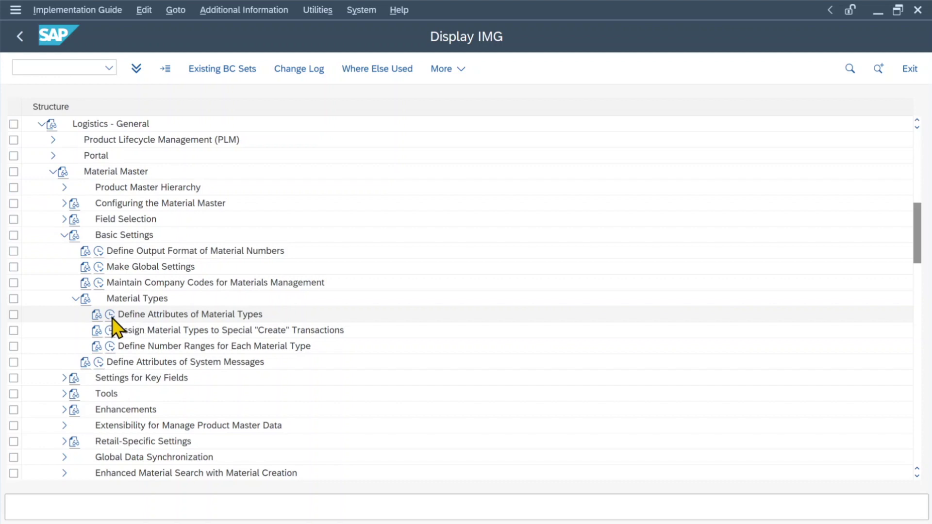
left_click(113, 317)
left_click(111, 316)
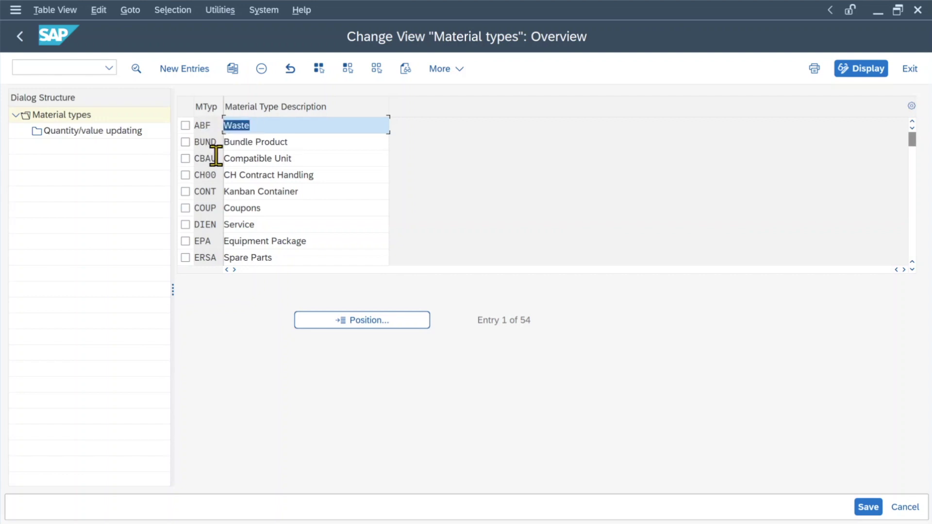
- Copy the material type ABF (Waste) as the template for a new material type
left_click(264, 127)
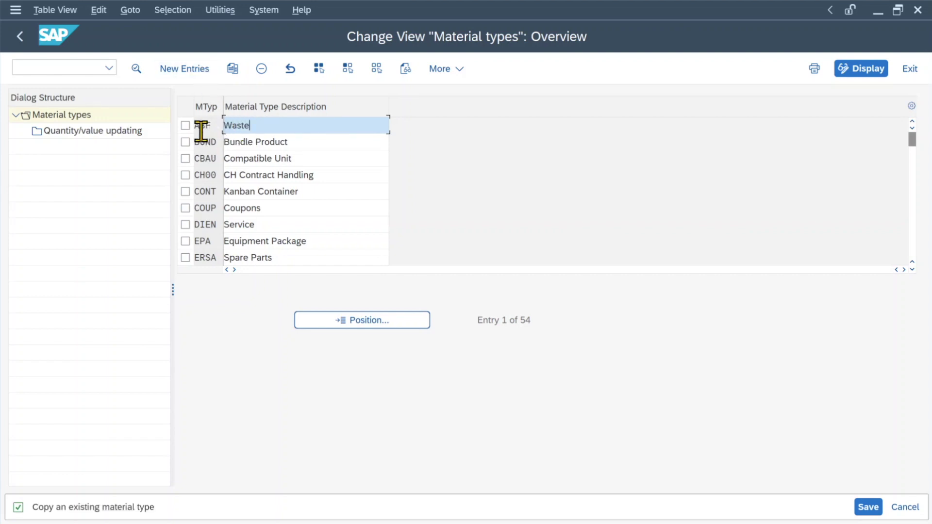
left_click(187, 126)
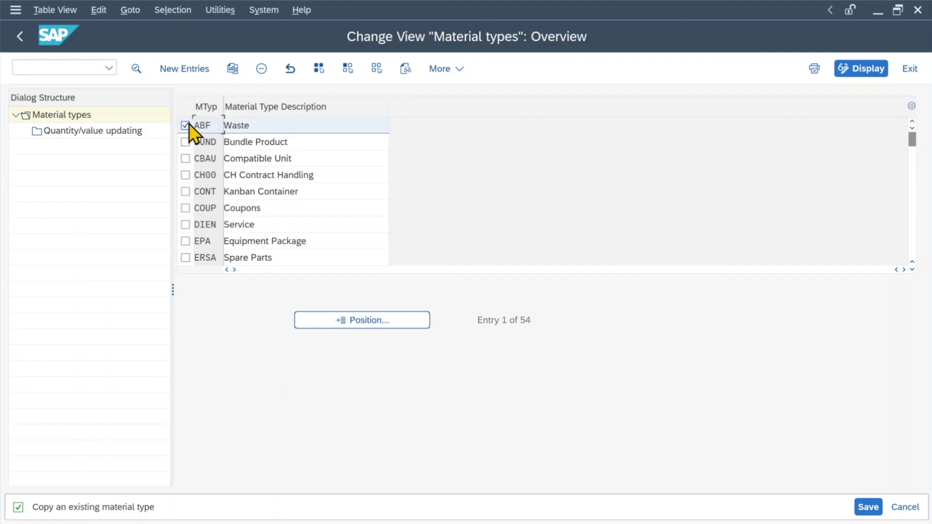
left_click(232, 69)
- Set the copied material type's code to ZSPE and its description to Special Materials
left_click_drag(133, 106, 112, 107)
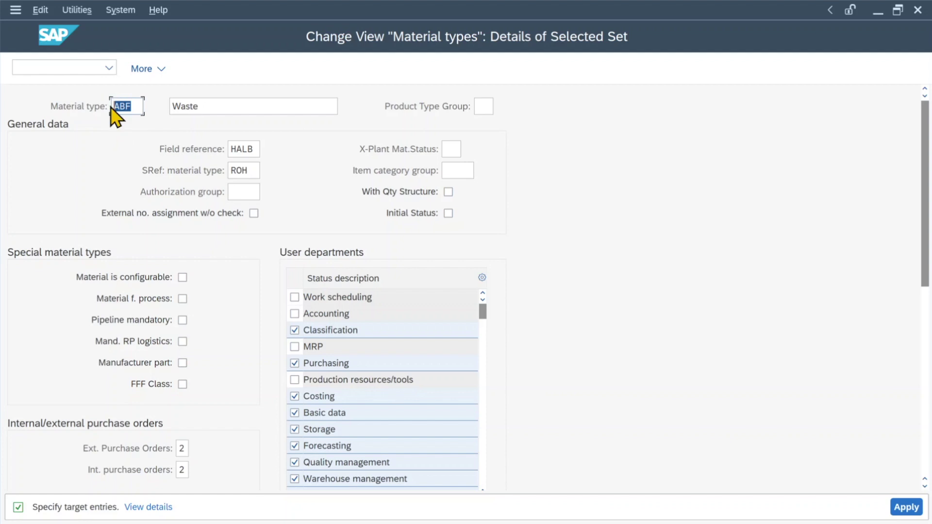
key("Delete")
type("ZSPE")
key("Tab")
type("Spe")
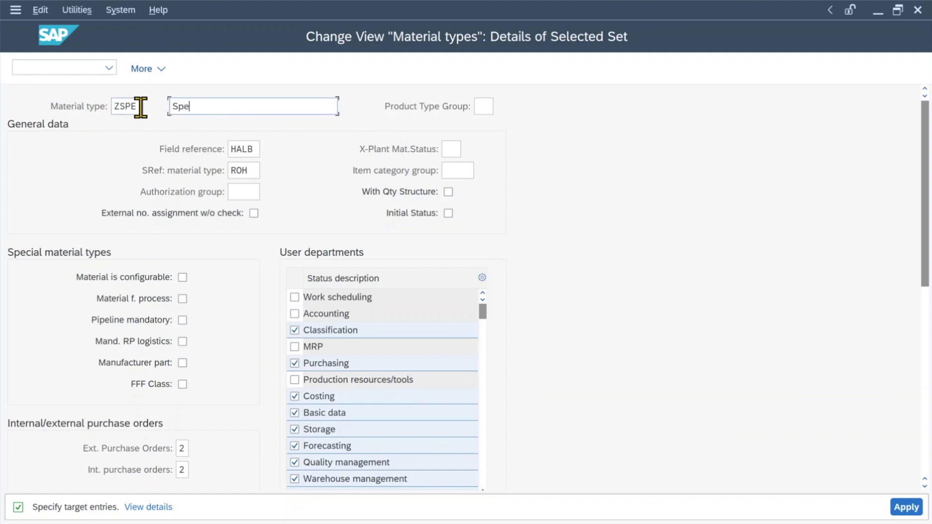
type("cial Materials")
- Look through the possible values for Product Type Group and close the list without choosing one
left_click(484, 106)
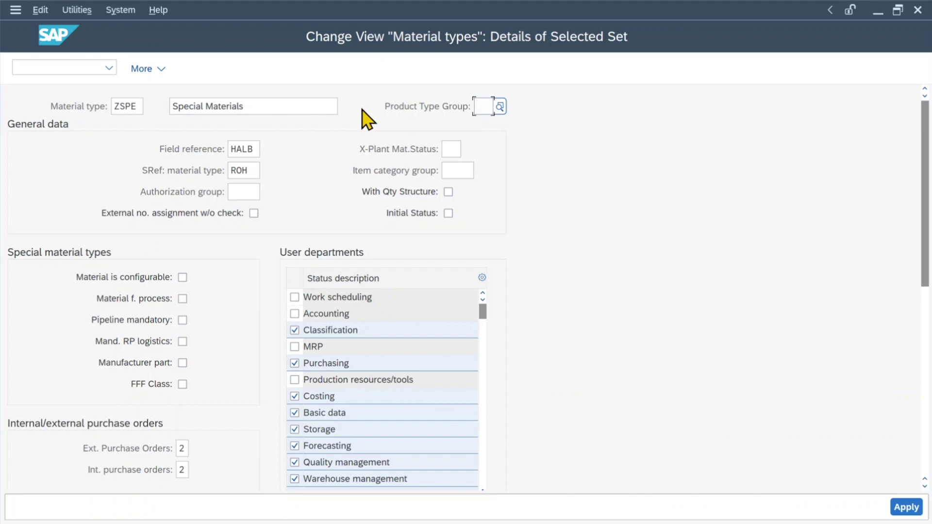
left_click(500, 107)
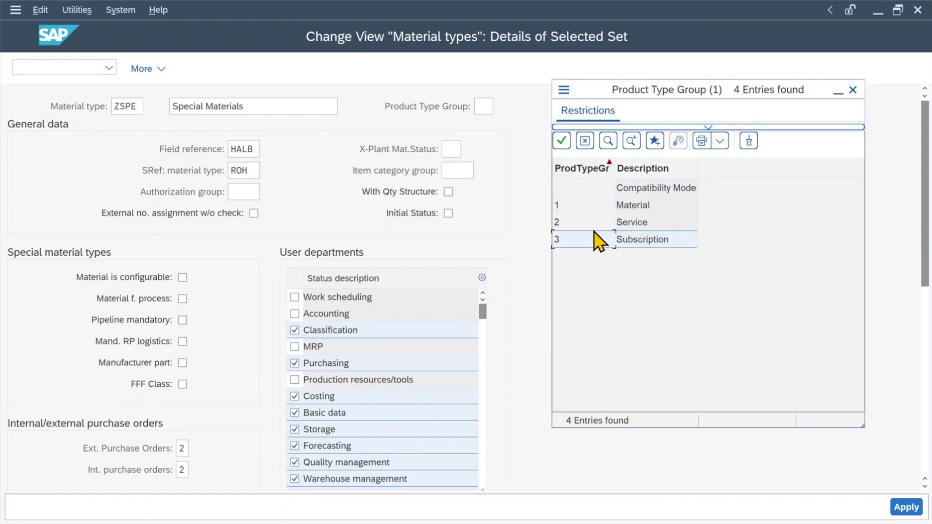
left_click(587, 206)
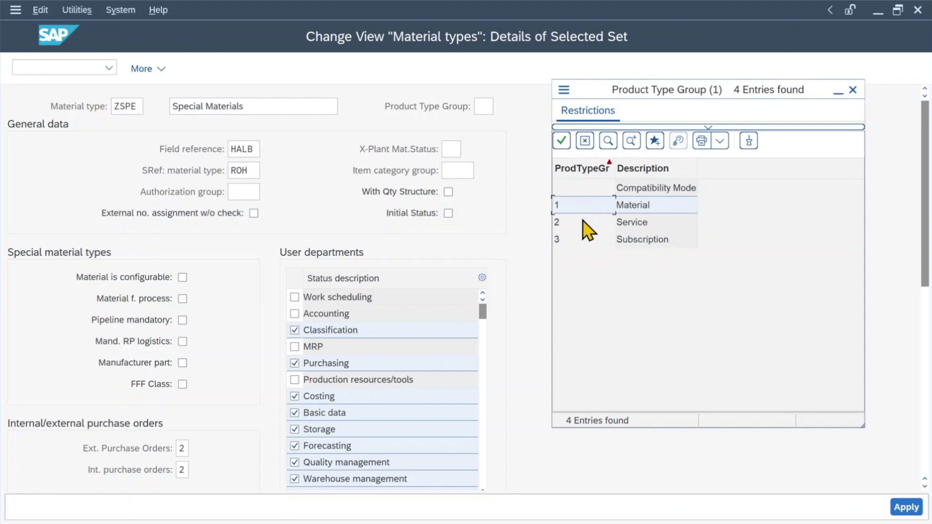
double_click(607, 192)
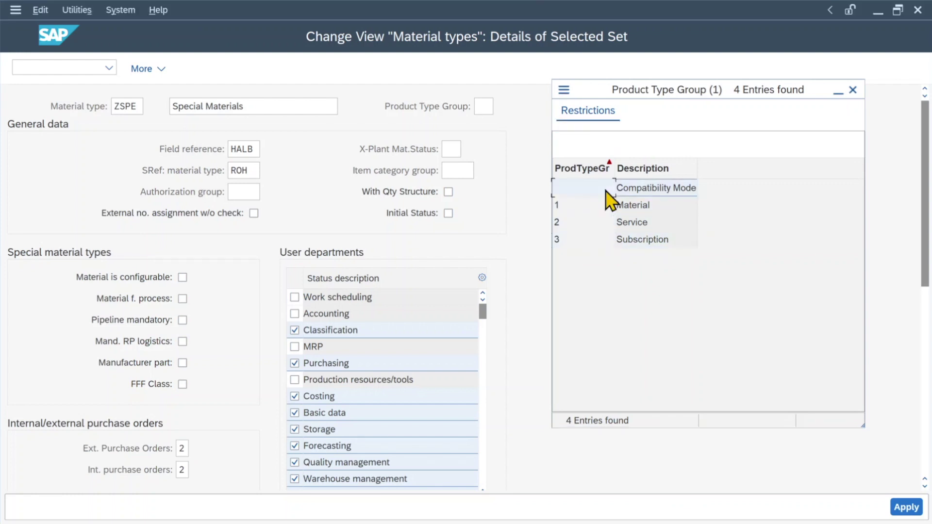
left_click(604, 207)
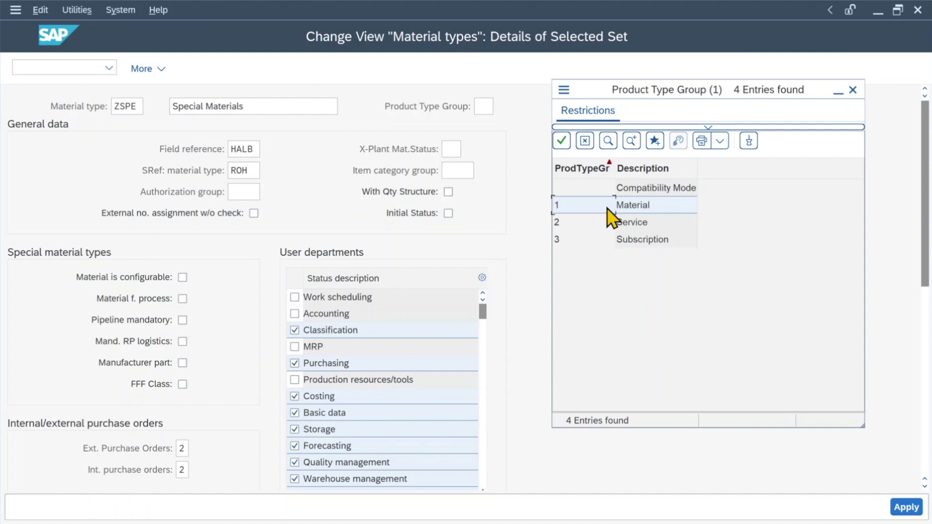
left_click(595, 222)
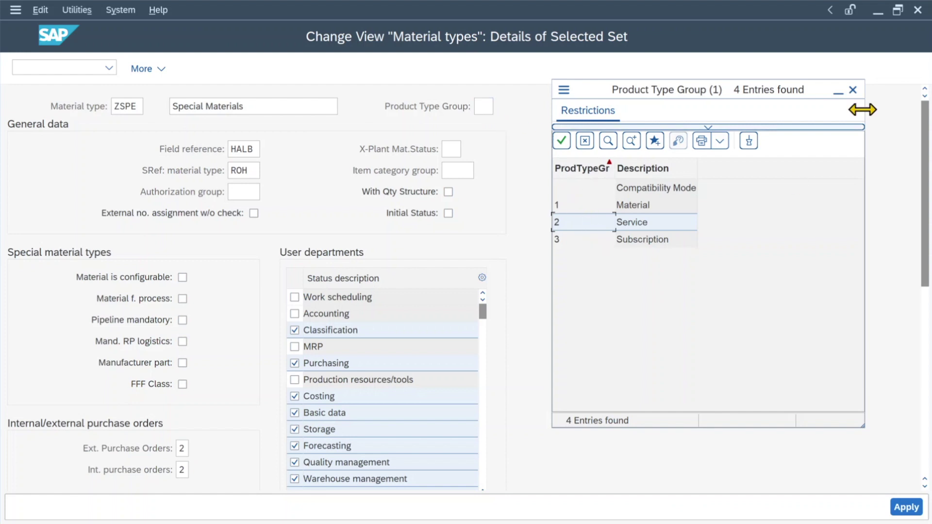
left_click(852, 89)
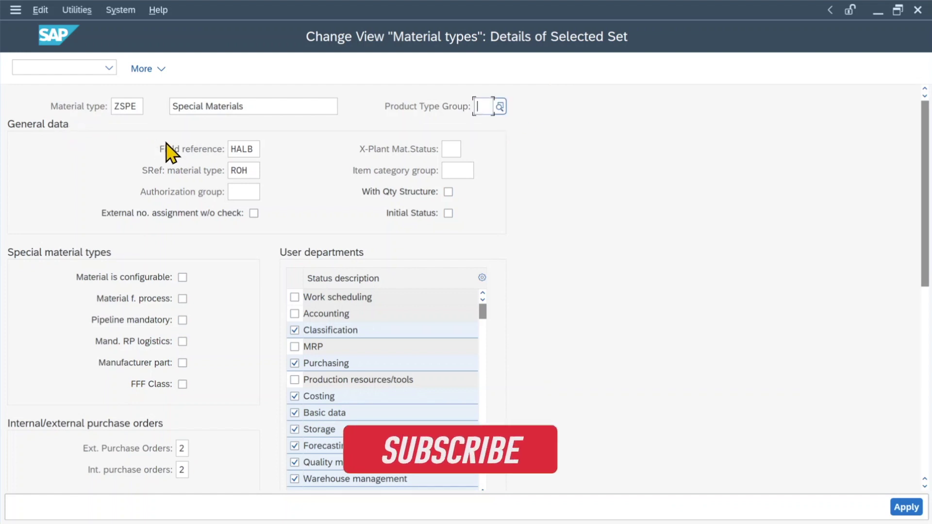
- Review the general data fields for field reference, reference material type, authorization group and external number assignment without check
left_click(218, 156)
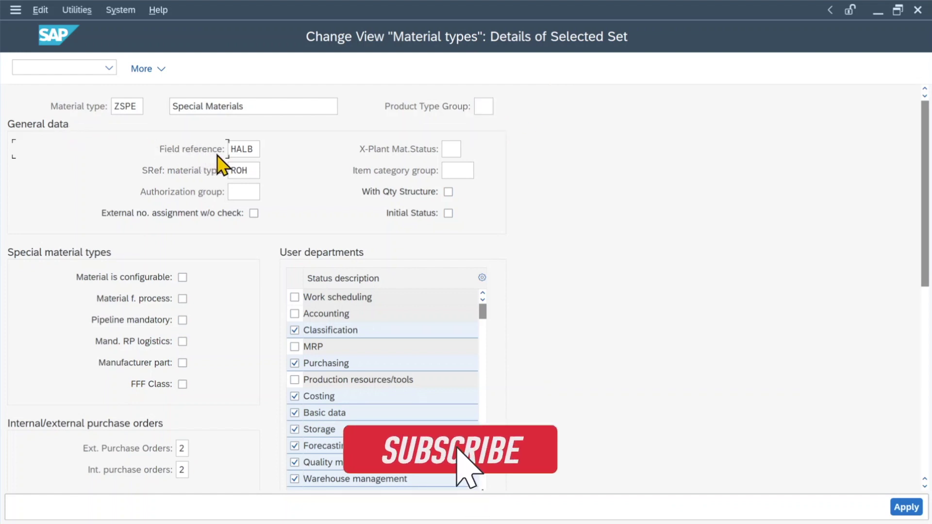
left_click(251, 149)
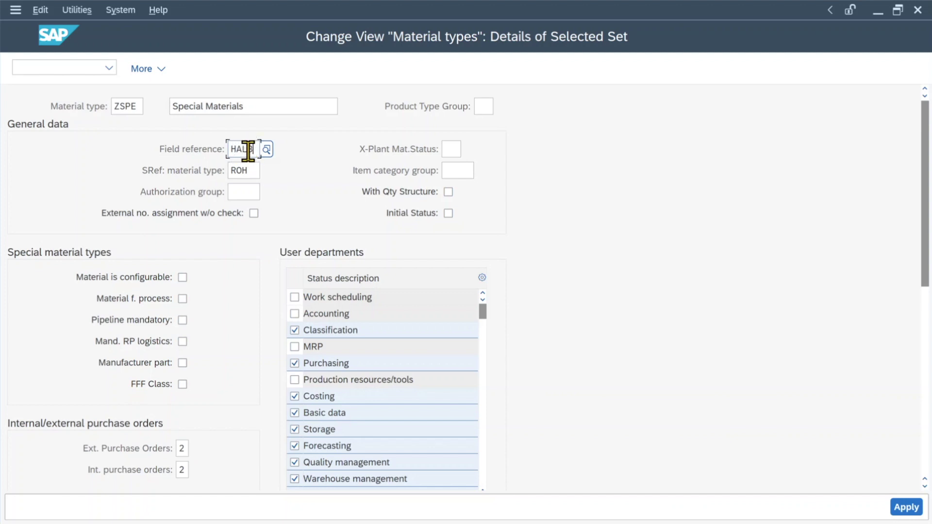
left_click(253, 170)
left_click(237, 190)
left_click(253, 213)
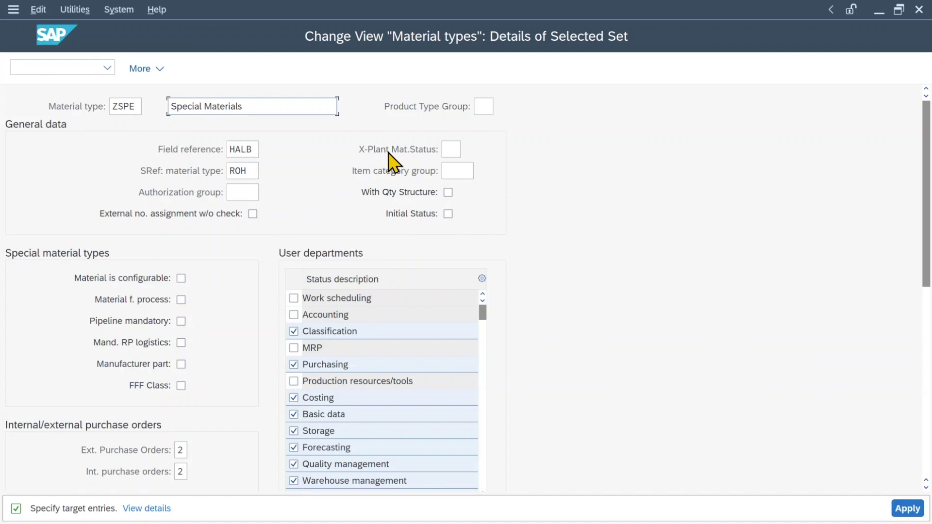
- Look through the available cross-plant material statuses and close the list without choosing one
left_click(451, 149)
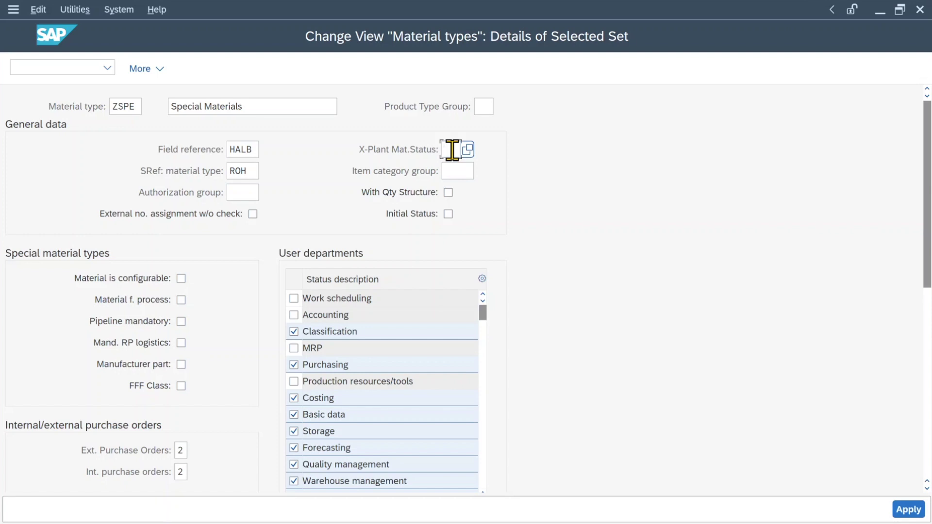
left_click(466, 149)
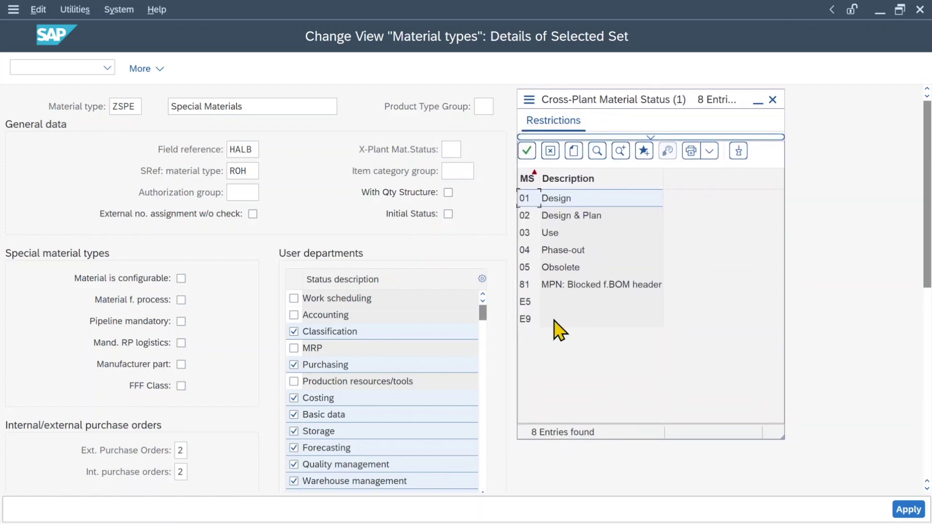
left_click(585, 217)
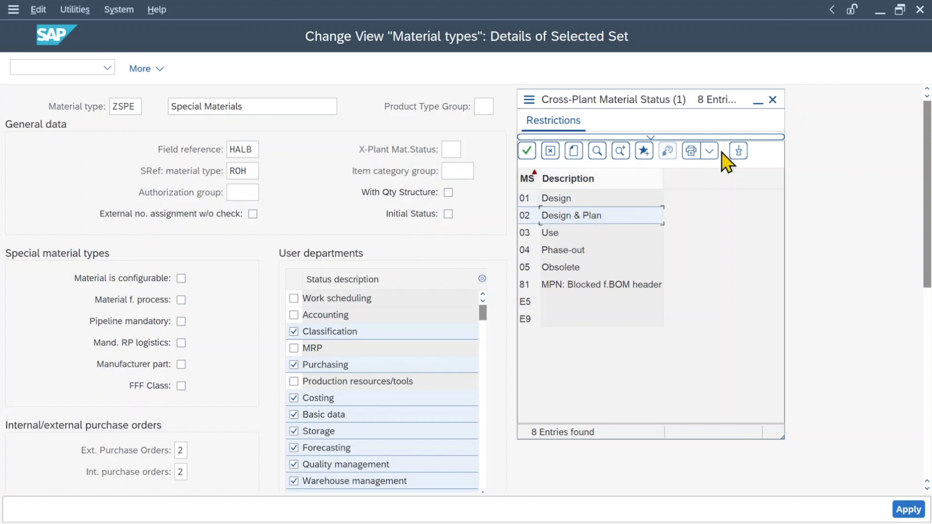
left_click(772, 99)
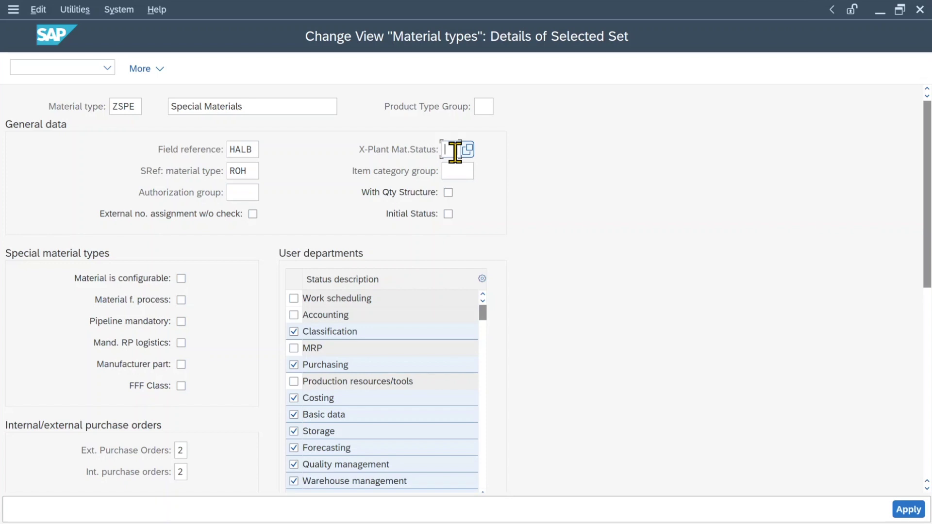
- Browse the available item category groups for the material type and close the list without choosing one
left_click(449, 172)
left_click(481, 171)
scroll(622, 239, "down", 1)
scroll(623, 238, "down", 2)
scroll(622, 232, "up", 3)
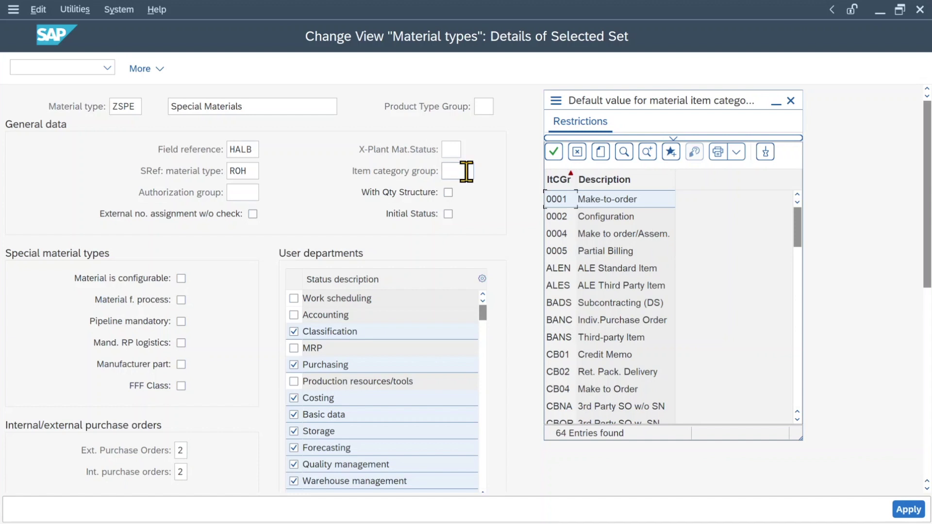
scroll(619, 249, "down", 3)
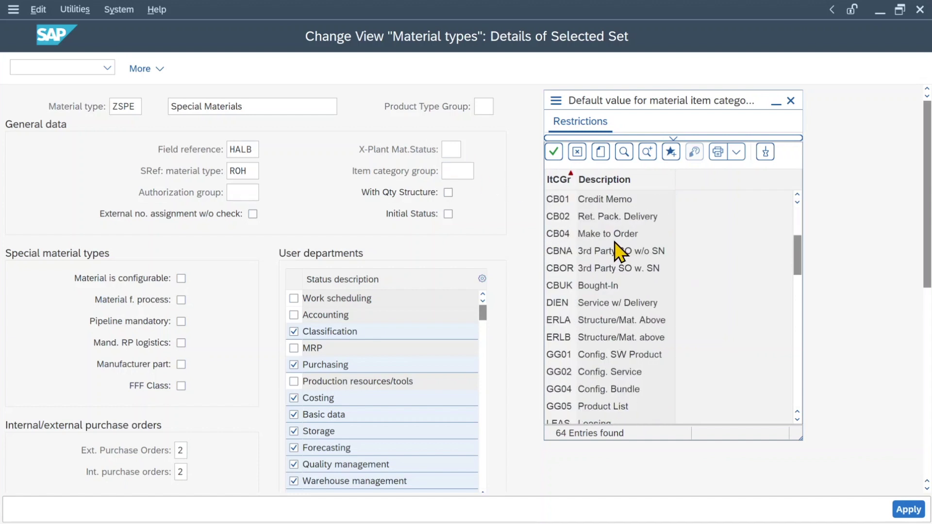
key("Escape")
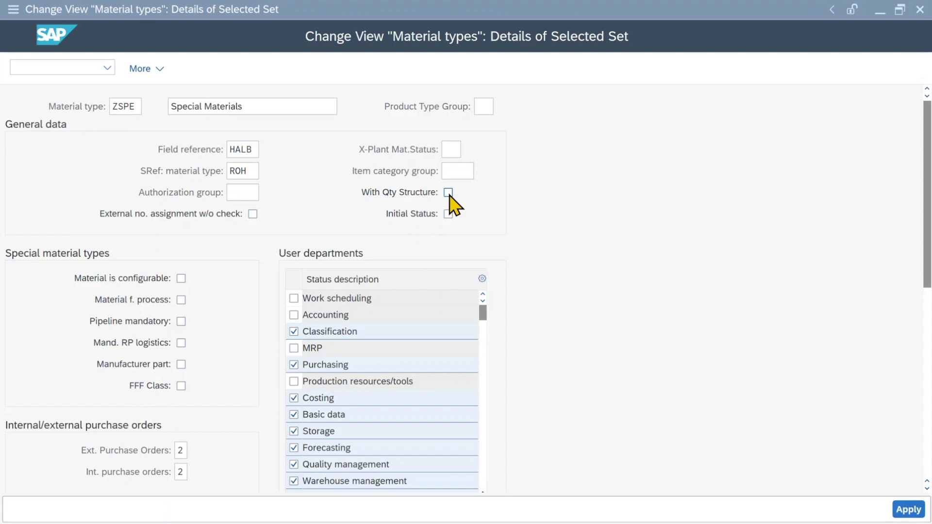
- Examine the special material type options and the user departments of material type ZSPE
key("alt")
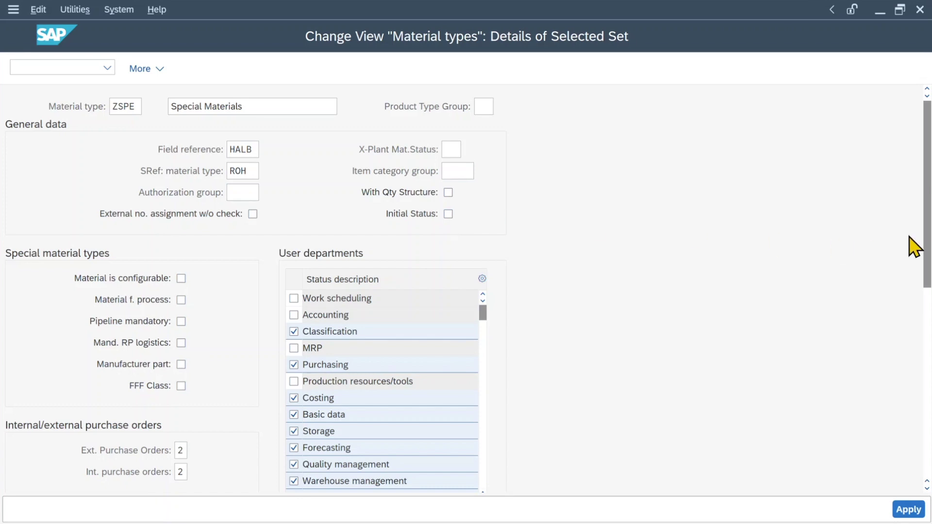
scroll(173, 129, "down", 3)
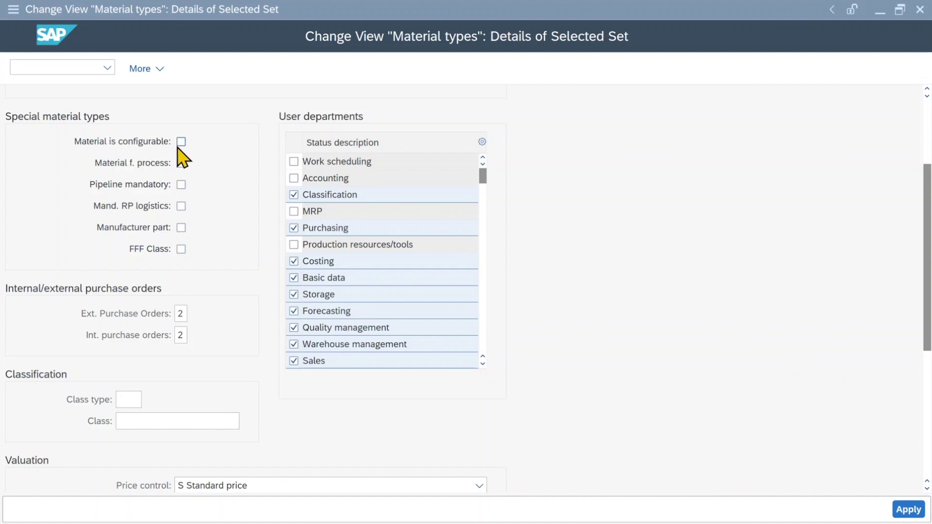
scroll(180, 147, "down", 1)
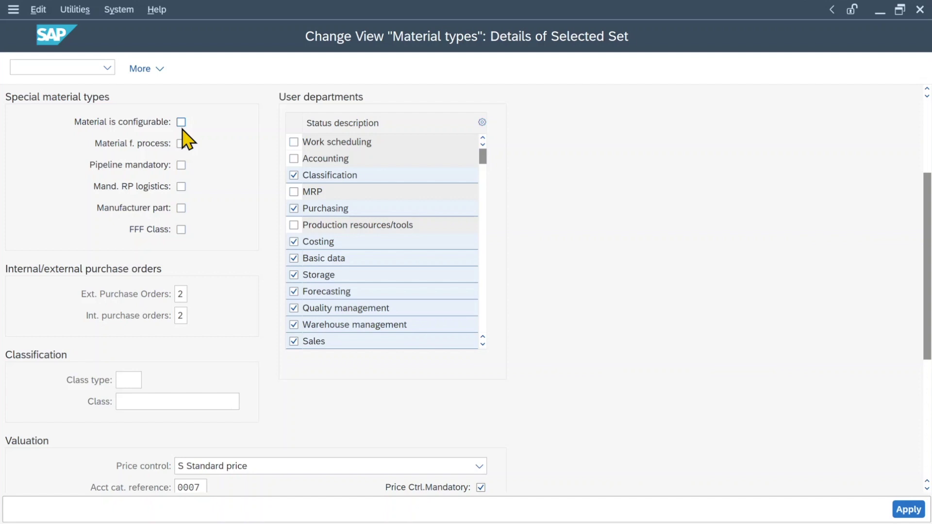
scroll(183, 130, "up", 1)
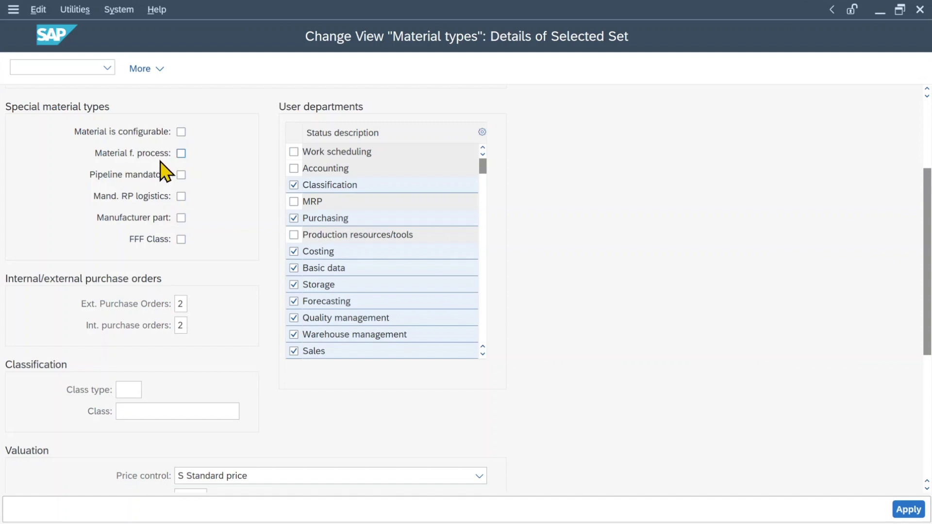
scroll(183, 155, "down", 1)
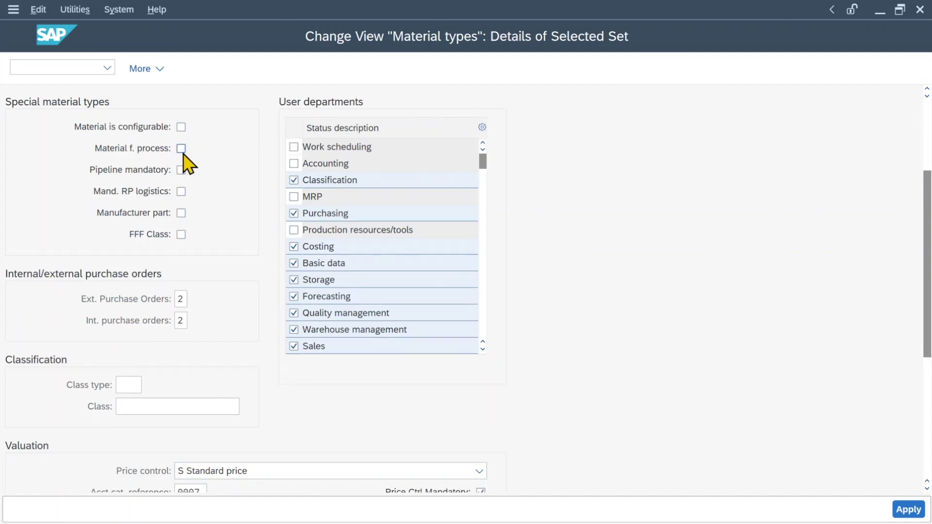
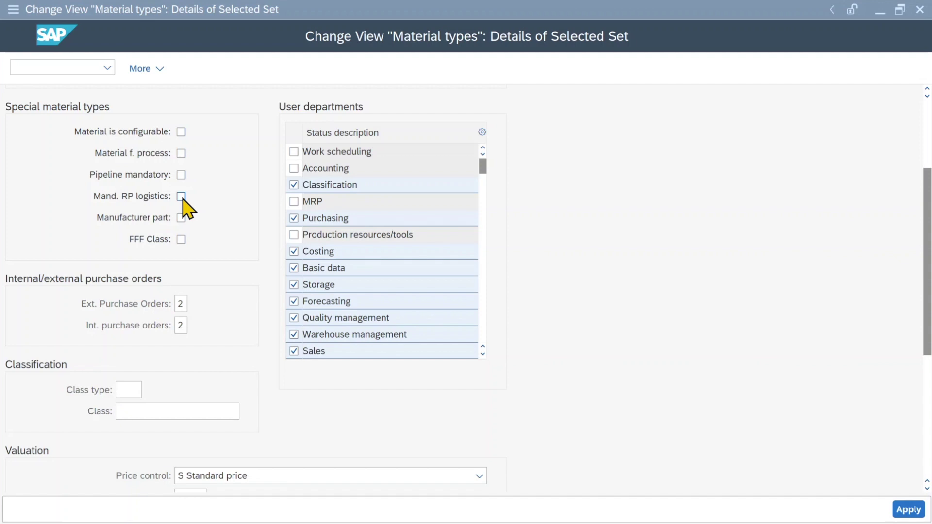
scroll(184, 206, "down", 1)
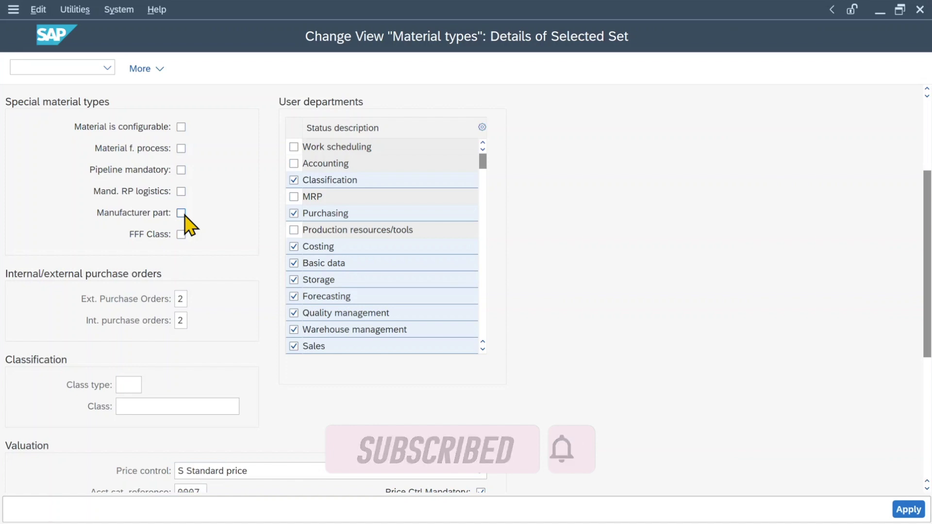
scroll(182, 231, "down", 1)
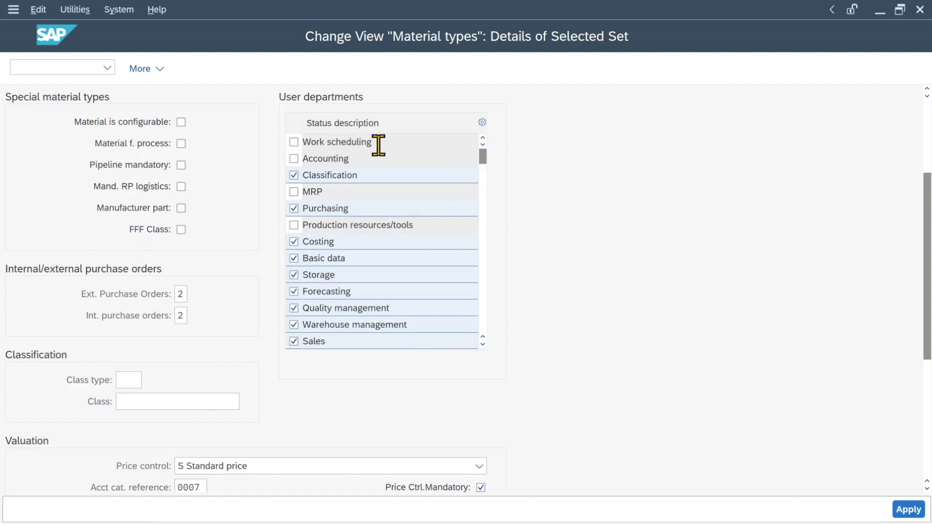
- Enable the user departments Work scheduling, Accounting, MRP and Production resources/tools for material type ZSPE
double_click(302, 158)
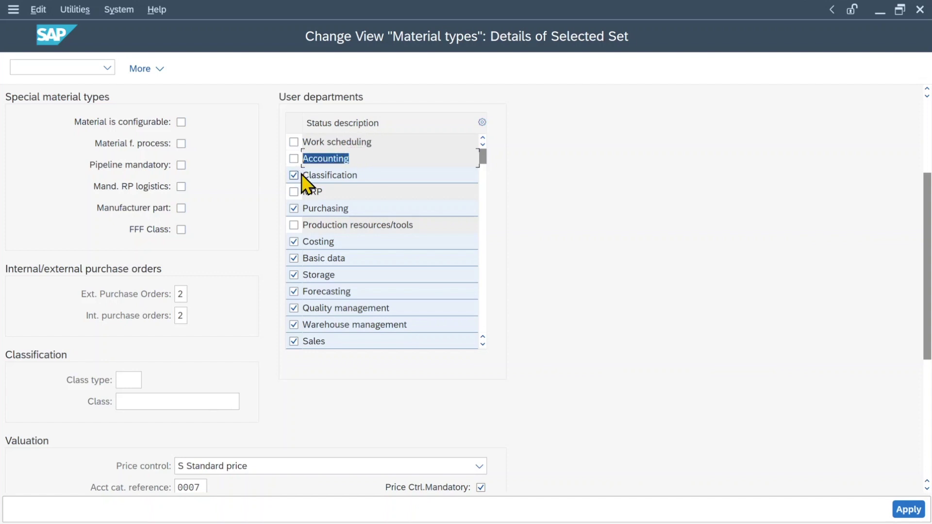
double_click(308, 176)
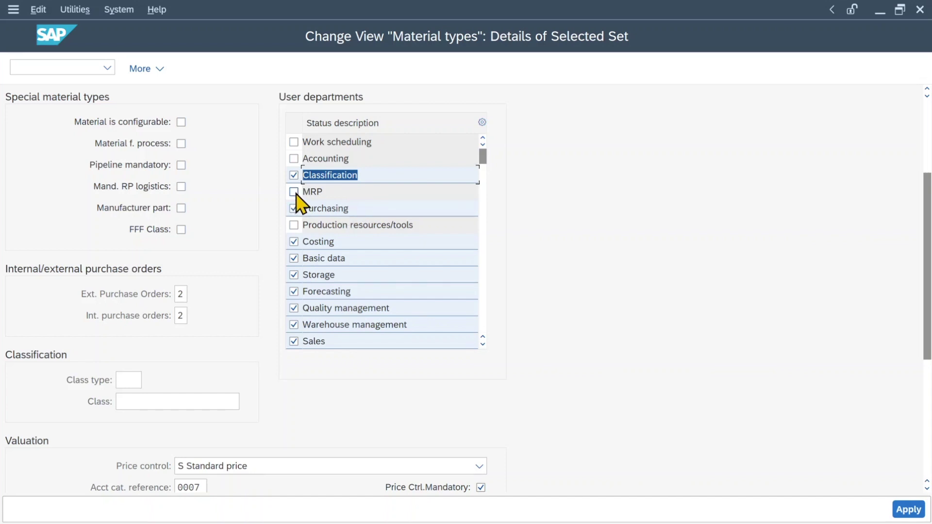
left_click(293, 142)
left_click(294, 158)
left_click(293, 191)
left_click(294, 225)
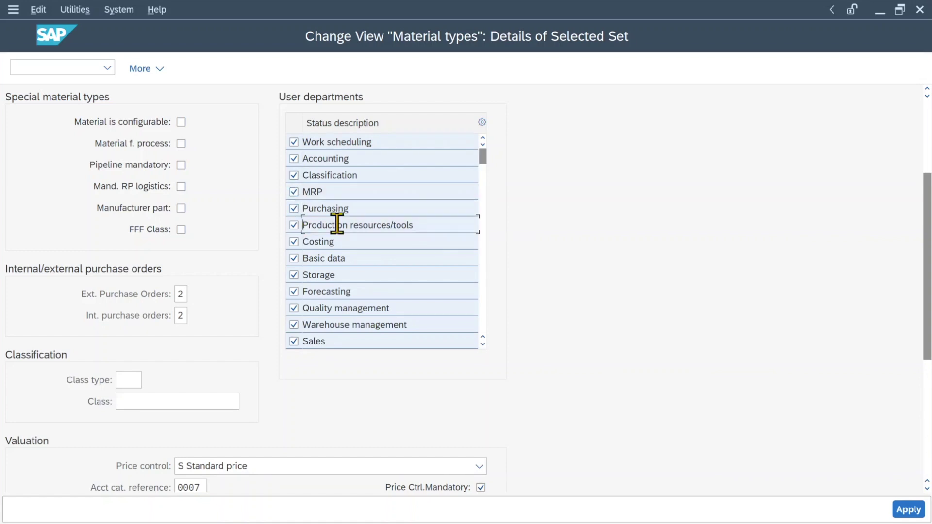
scroll(340, 229, "down", 2)
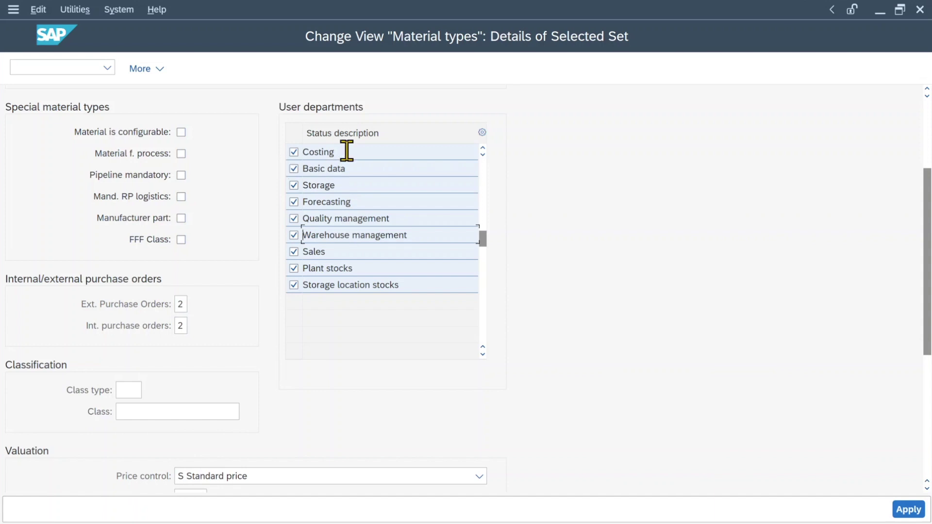
- Set external purchase orders to 2, External purchase orders allowed, and check the internal purchase orders setting
scroll(346, 152, "down", 8)
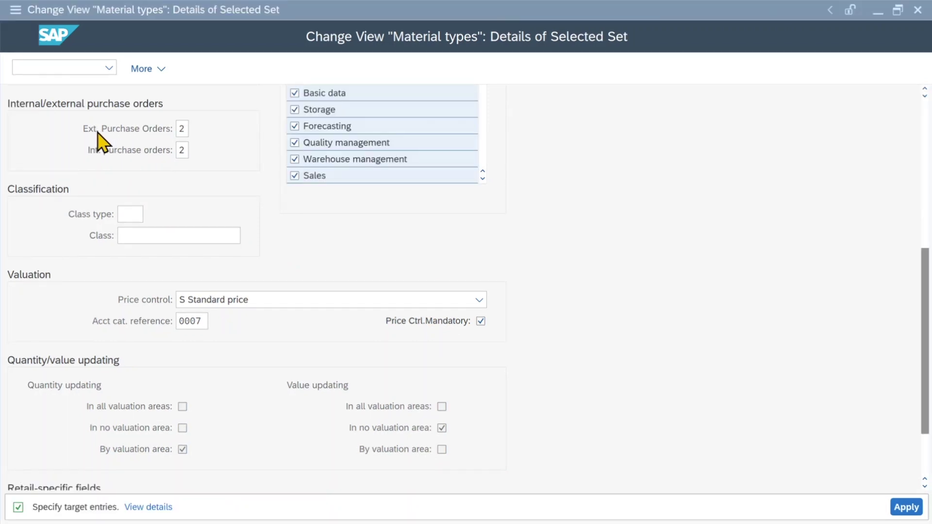
left_click(180, 128)
left_click(195, 129)
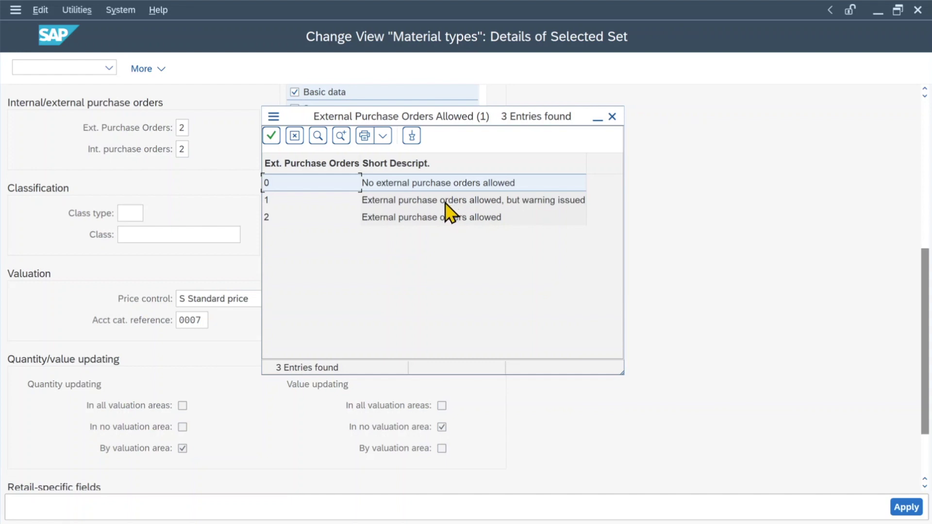
left_click(388, 220)
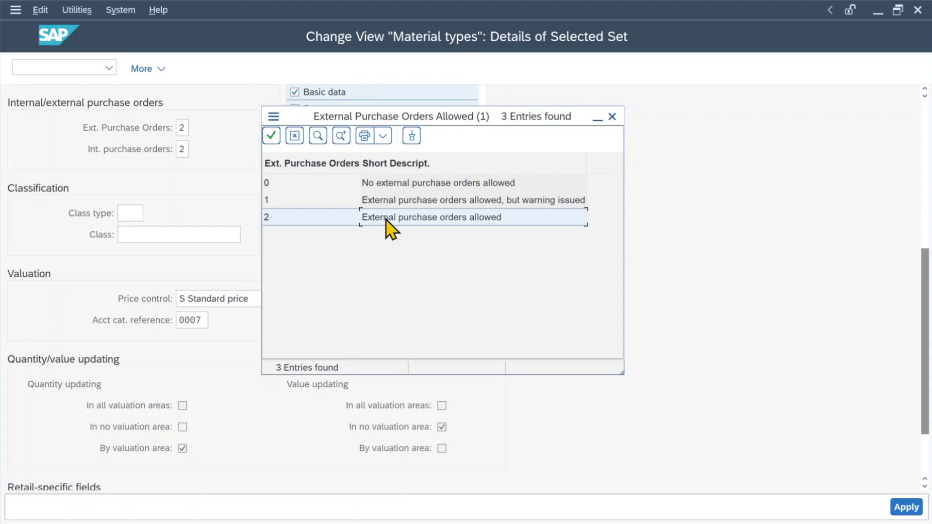
double_click(388, 220)
left_click(183, 136)
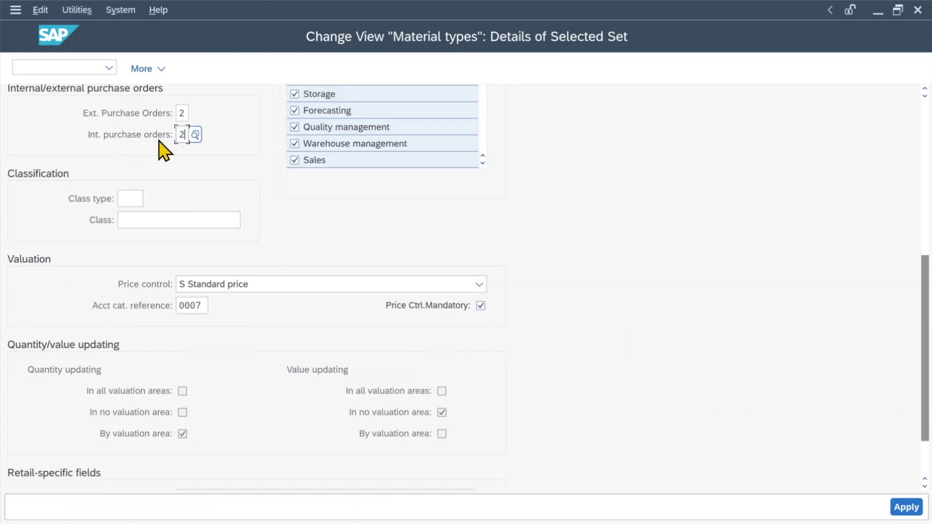
scroll(185, 139, "up", 1)
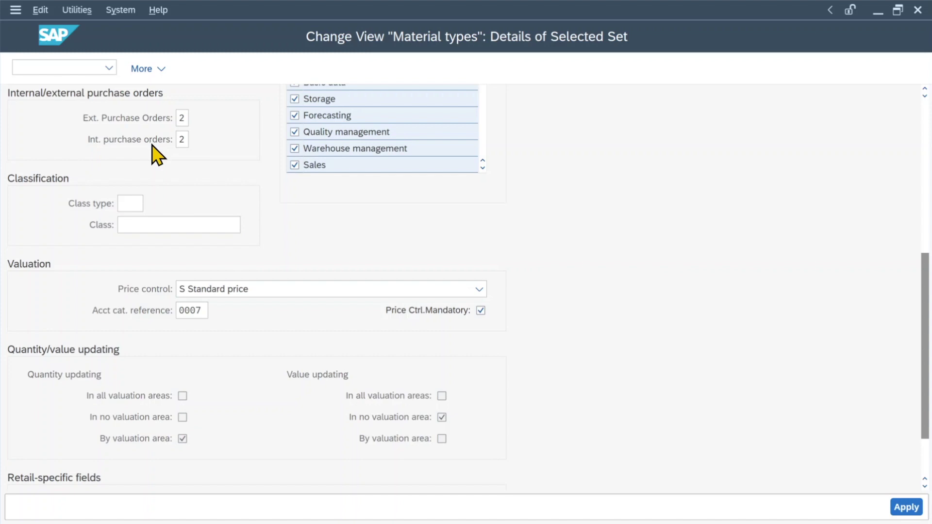
key("Tab")
- Review the classification fields and the available price control options, and close the list without choosing one
scroll(162, 225, "down", 2)
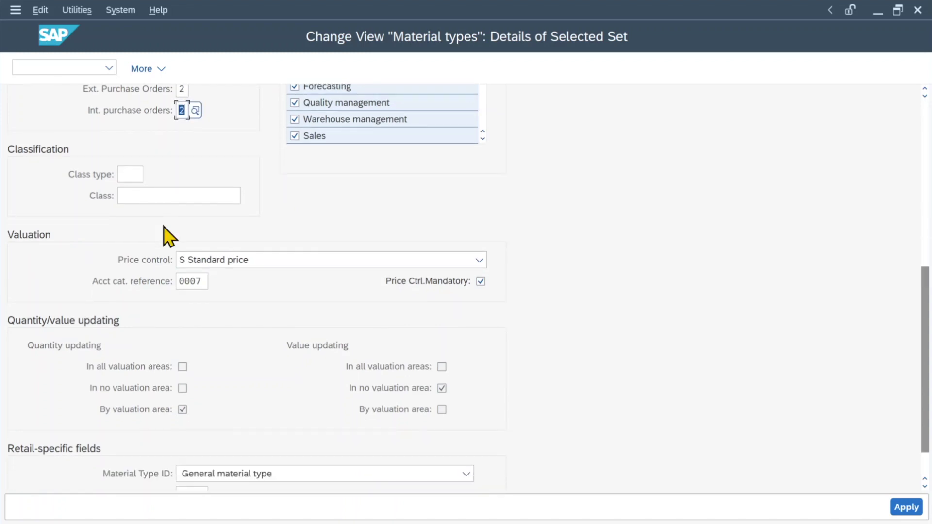
scroll(167, 236, "down", 1)
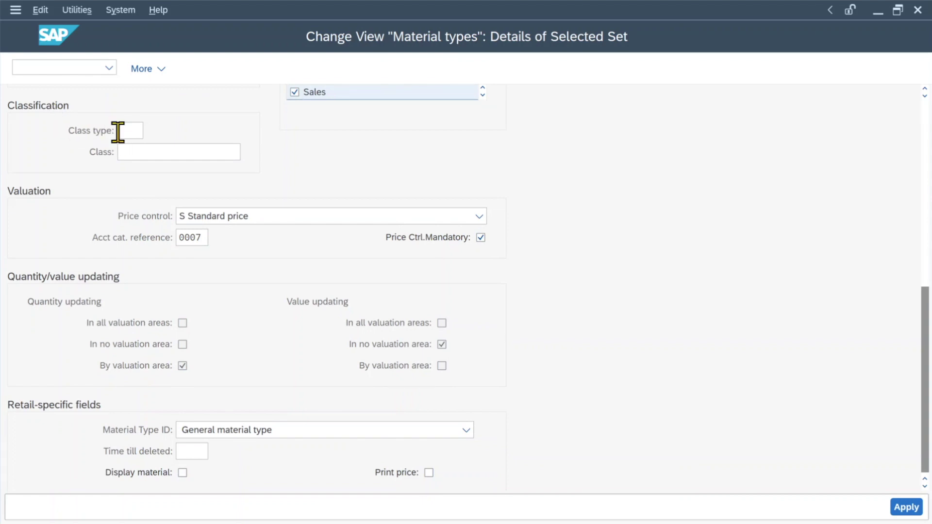
scroll(130, 141, "down", 1)
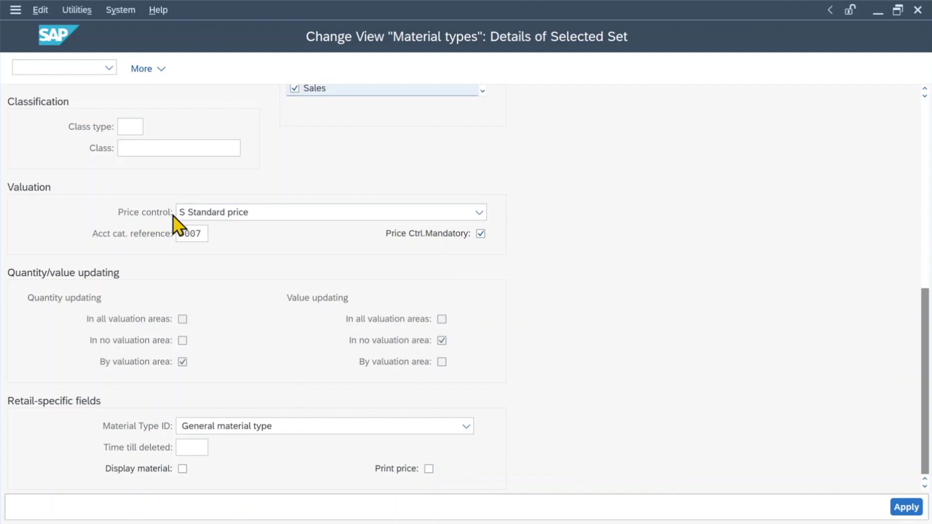
left_click(204, 216)
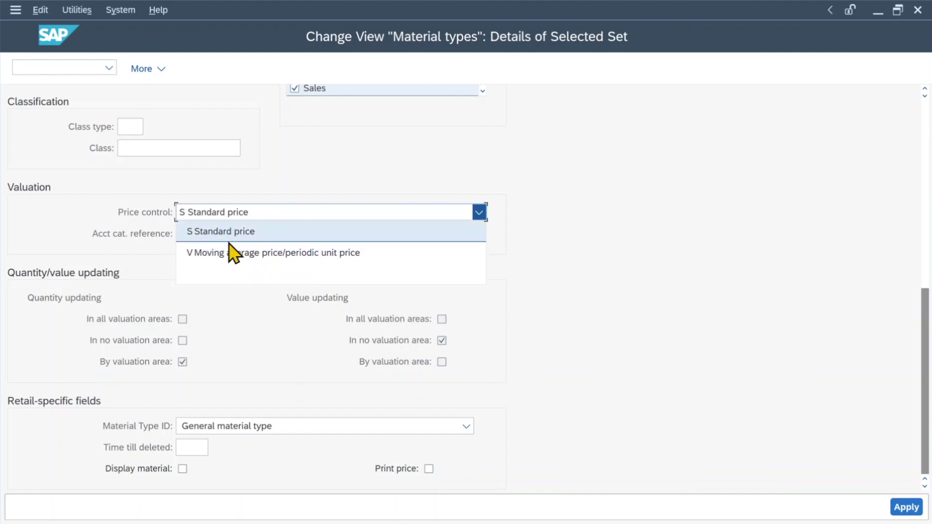
left_click(240, 213)
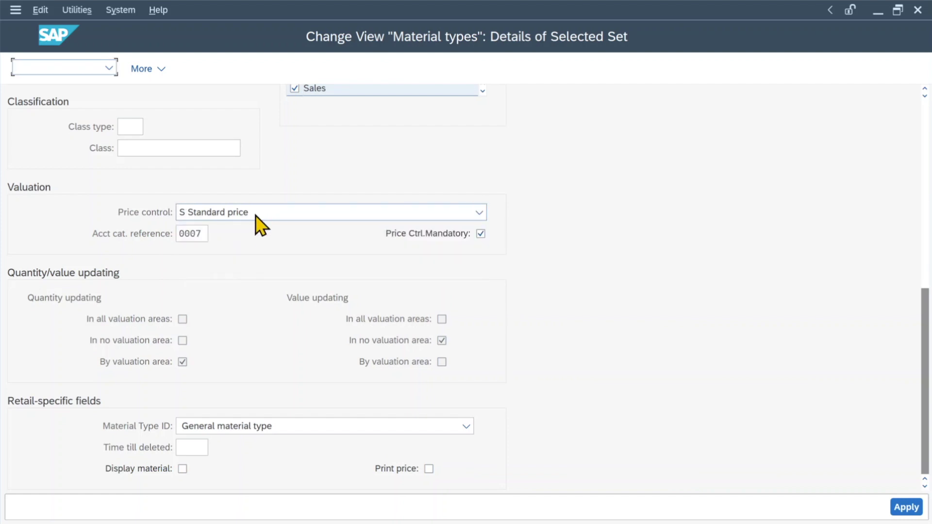